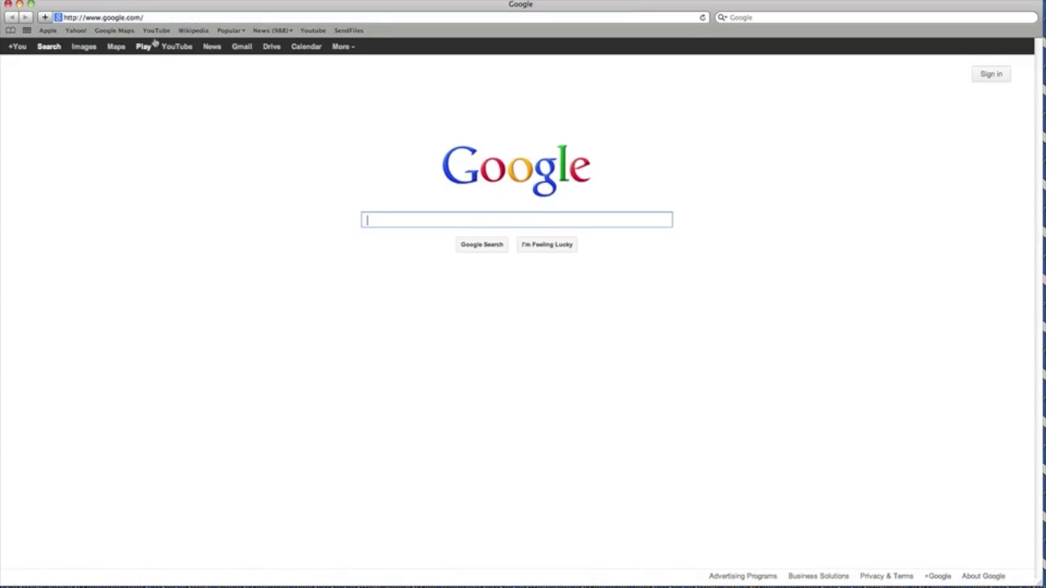
Load the IconDigitalUSA YouTube channel from the 'you' address-bar suggestion in Safari
left_click(160, 18)
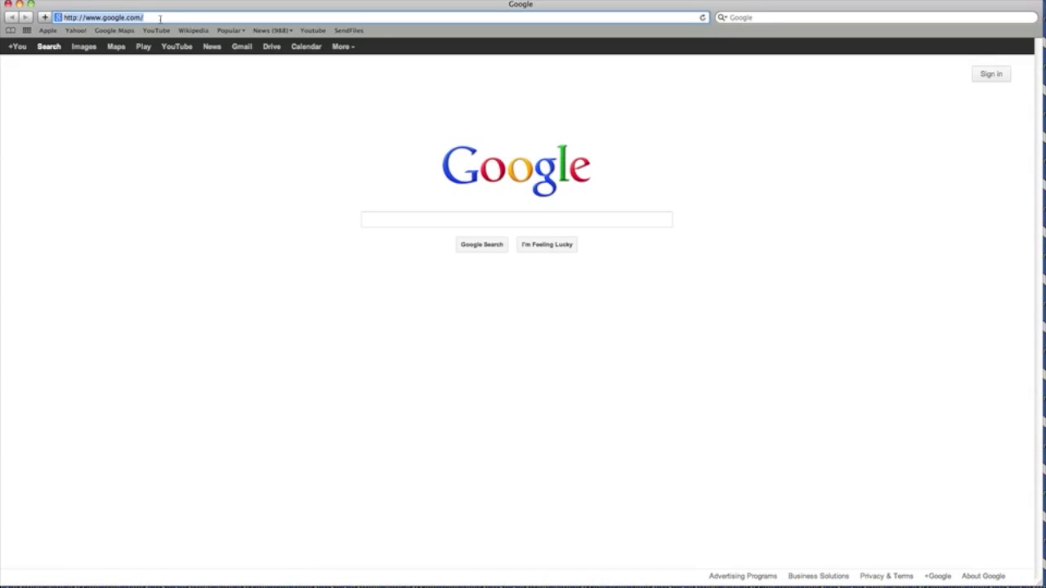
type("youtube")
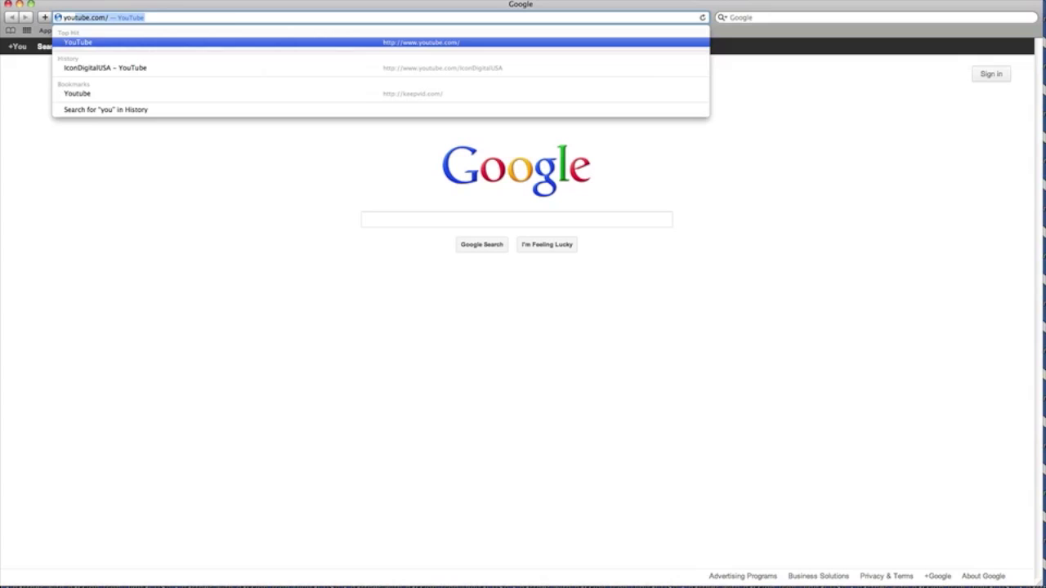
key("Down")
key("Return")
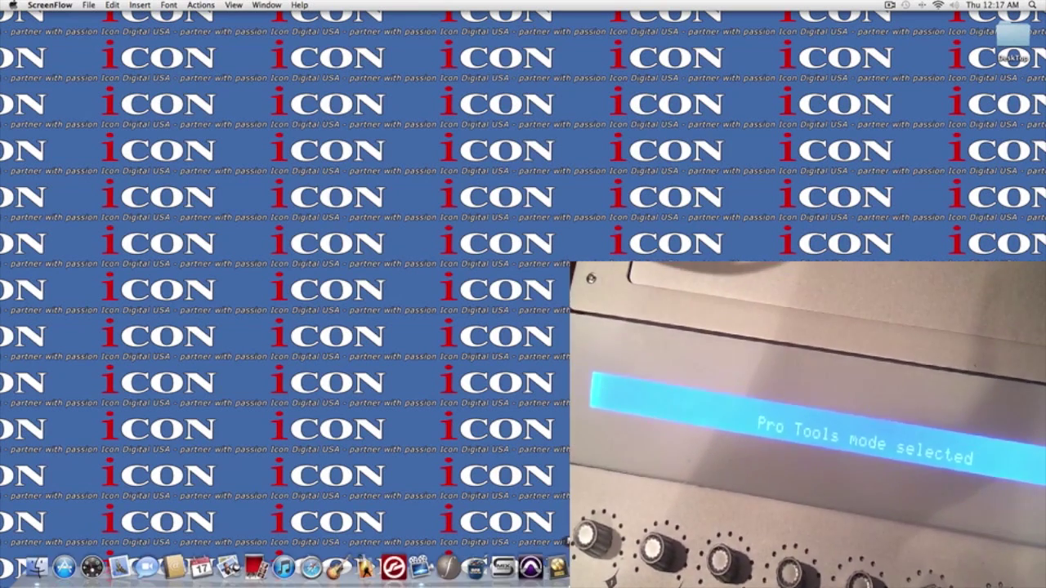
Launch Pro Tools and open the recent session 'blessings in the air', skipping the Session Notes report
left_click(529, 566)
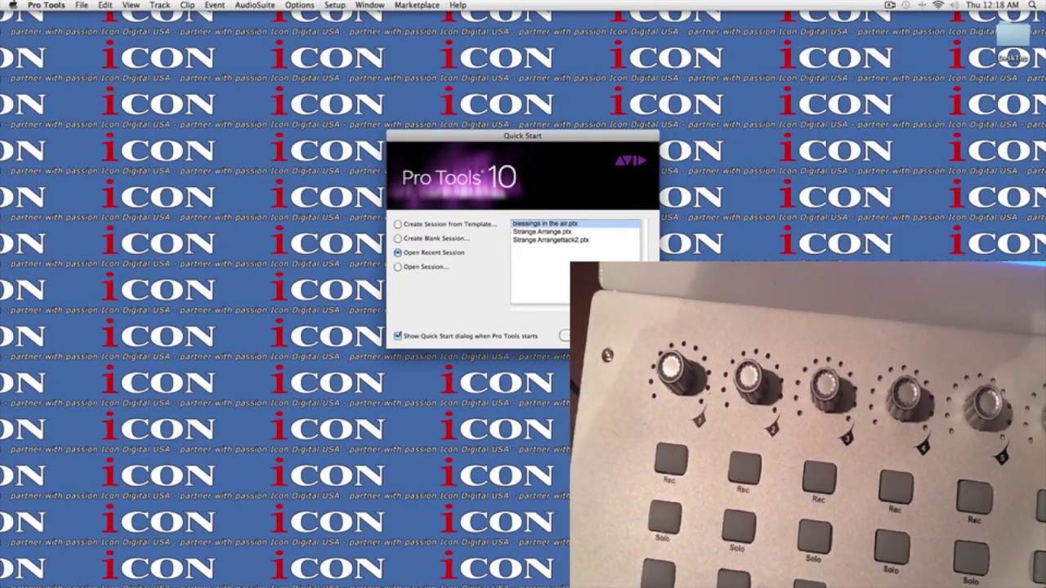
key("Return")
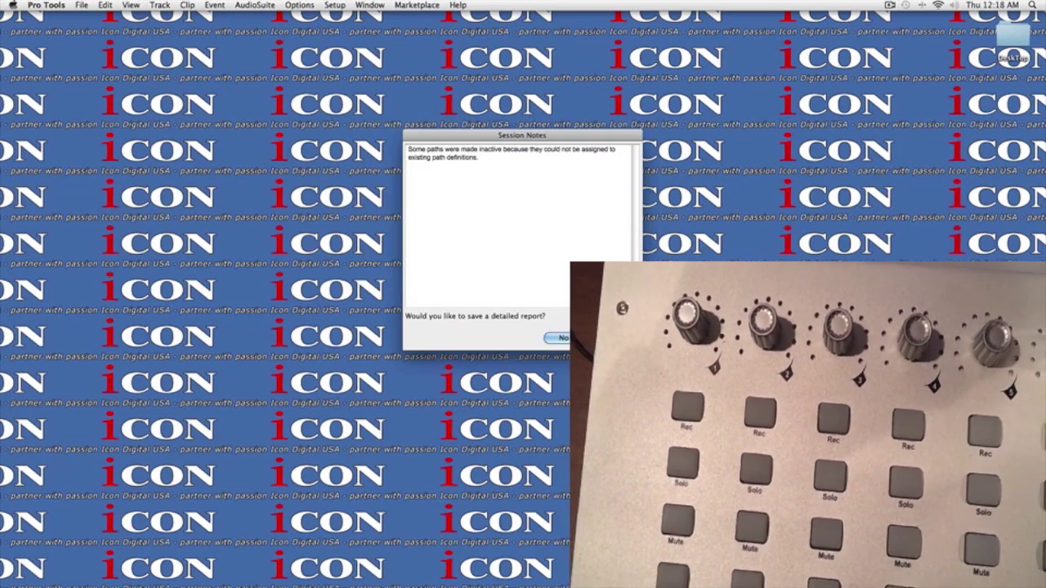
left_click(562, 339)
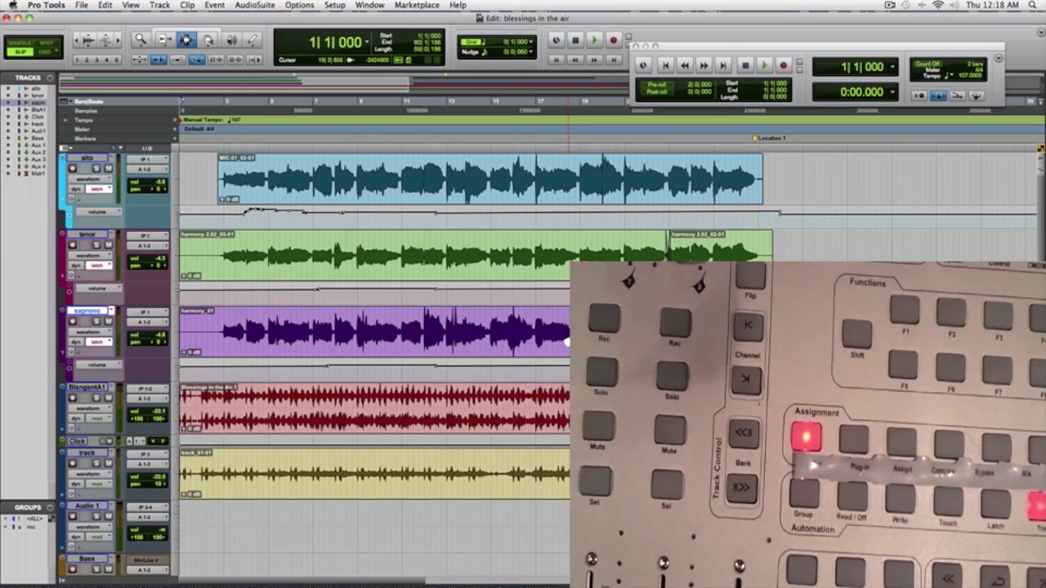
Toggle views with Cmd+= so 'blessings in the air' ends on the Mix window
key("super+equal")
key("super+equal")
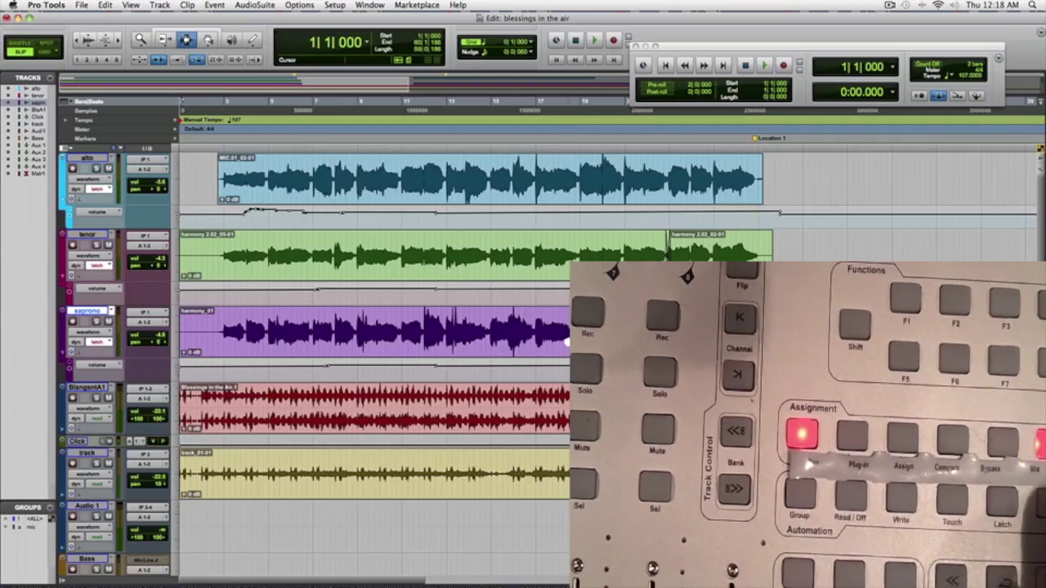
key("super+equal")
key("super+equal")
key("super+equal")
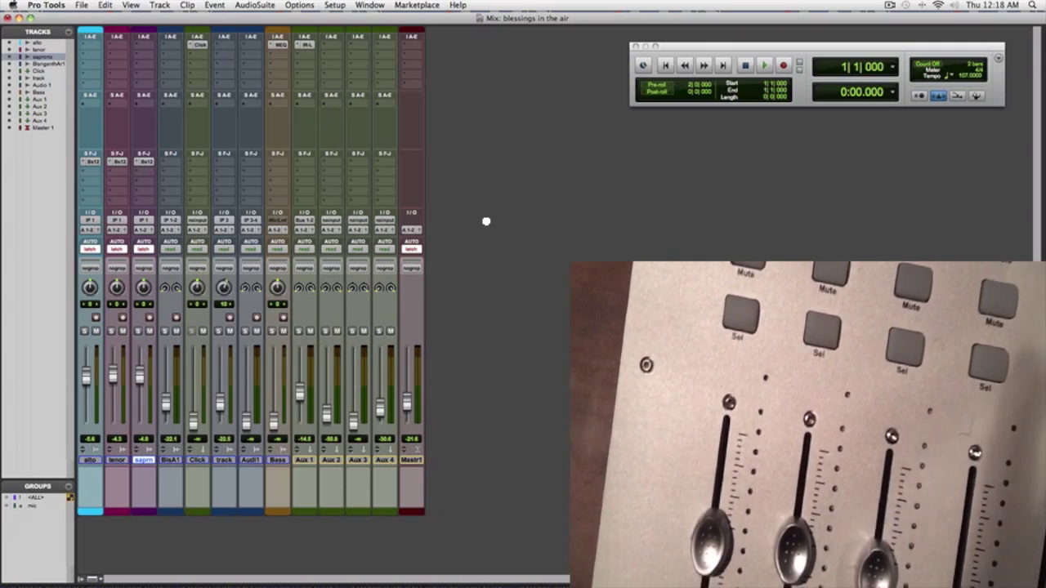
In Peripherals > MIDI Controllers, set controller #1 to HUI via ICON QCON Pro V1.02 in and out
left_click(337, 5)
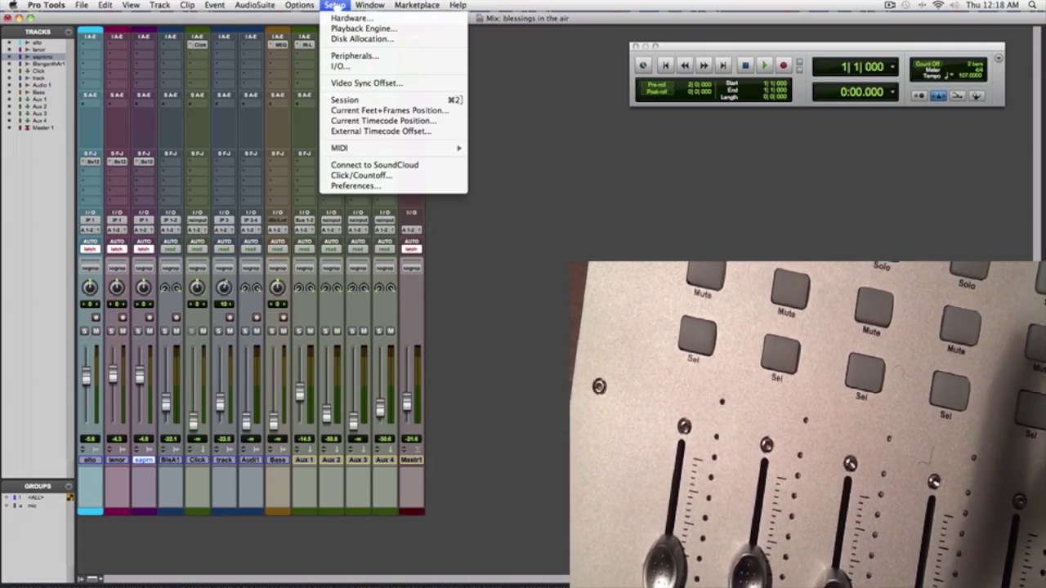
left_click(345, 55)
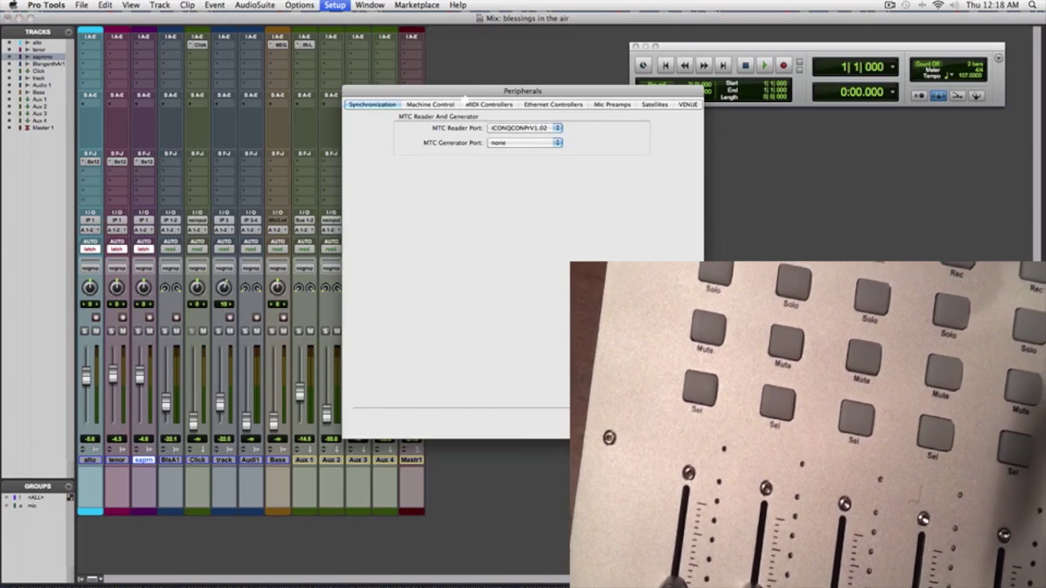
left_click(477, 103)
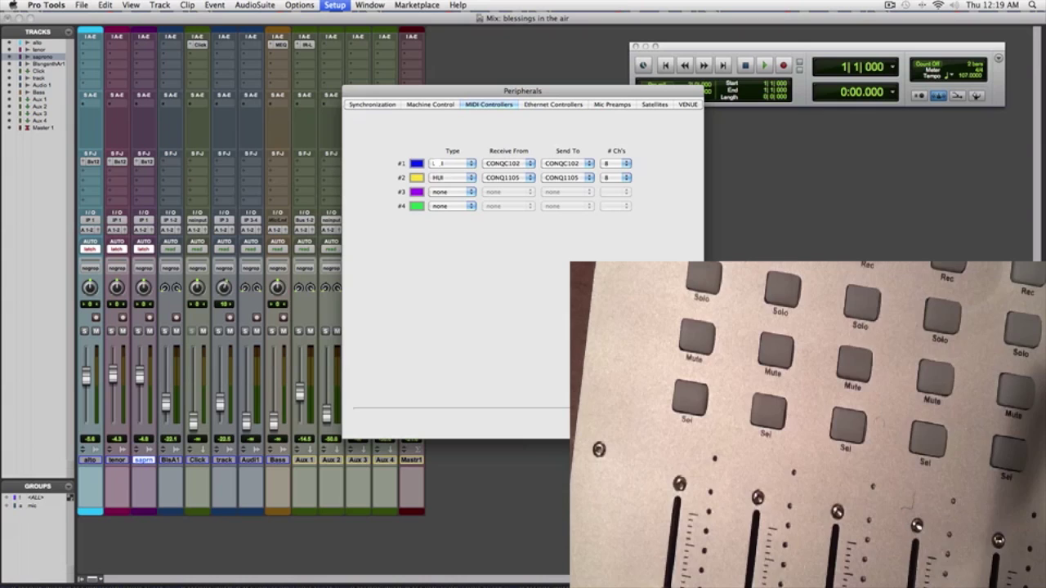
left_click(434, 164)
left_click(441, 164)
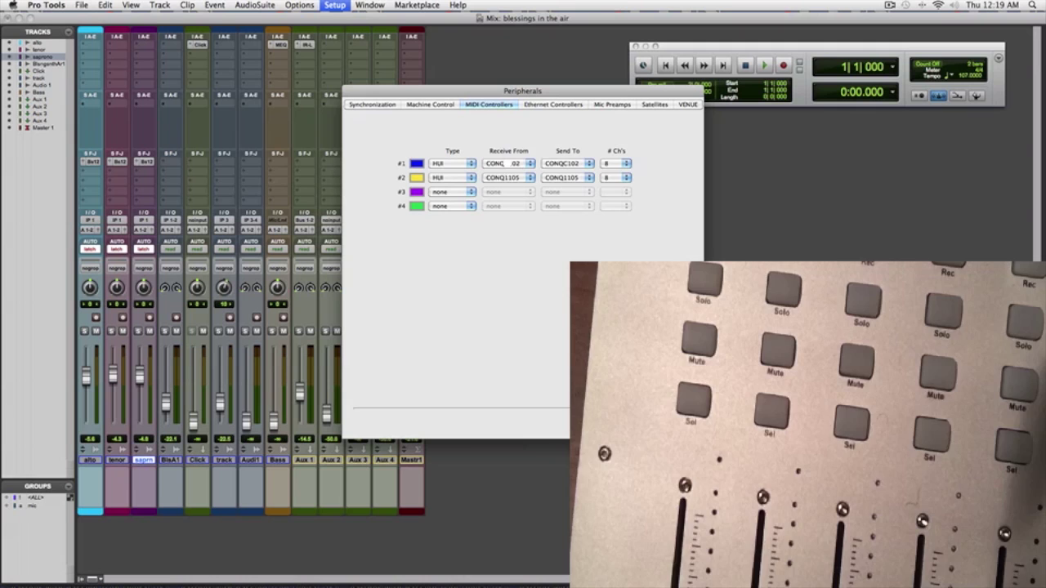
left_click(507, 163)
mouse_move(531, 164)
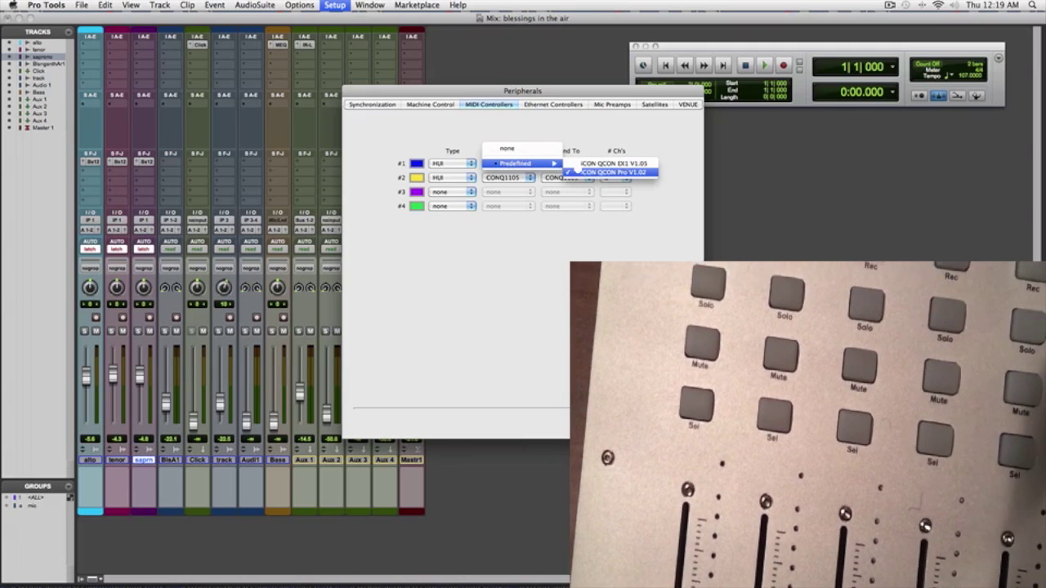
left_click(584, 171)
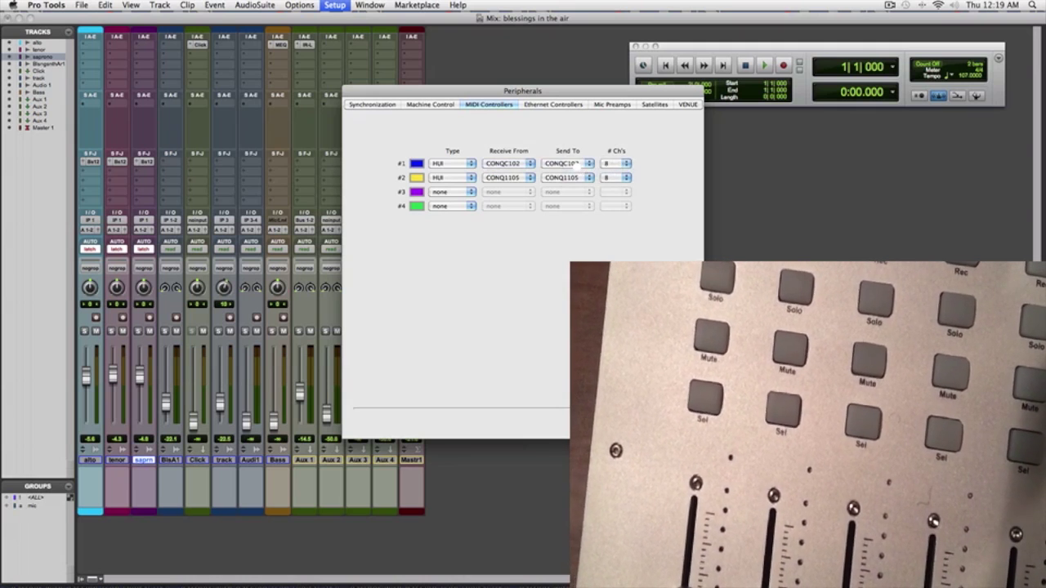
left_click(568, 164)
mouse_move(572, 164)
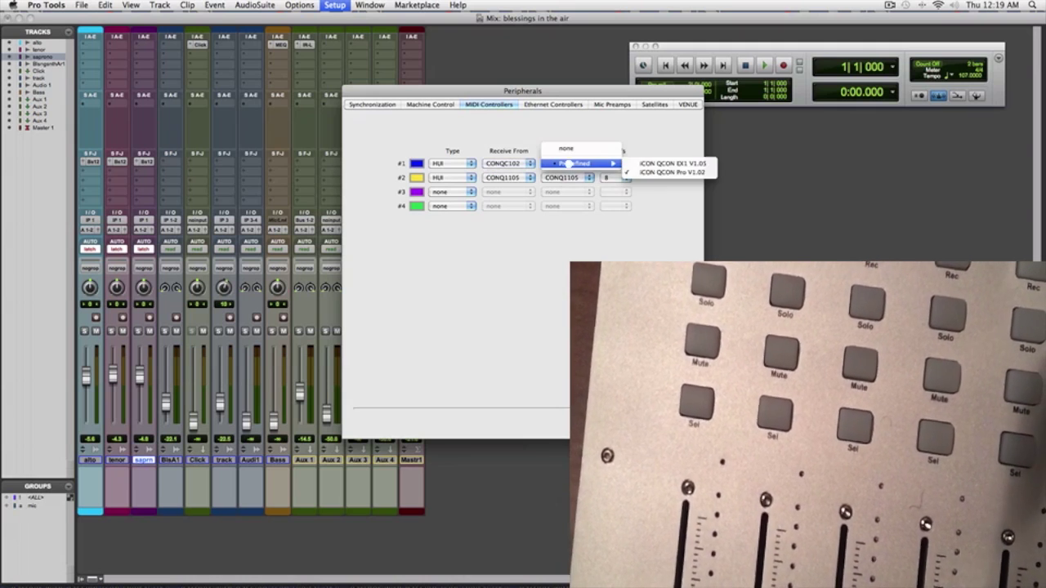
left_click(648, 173)
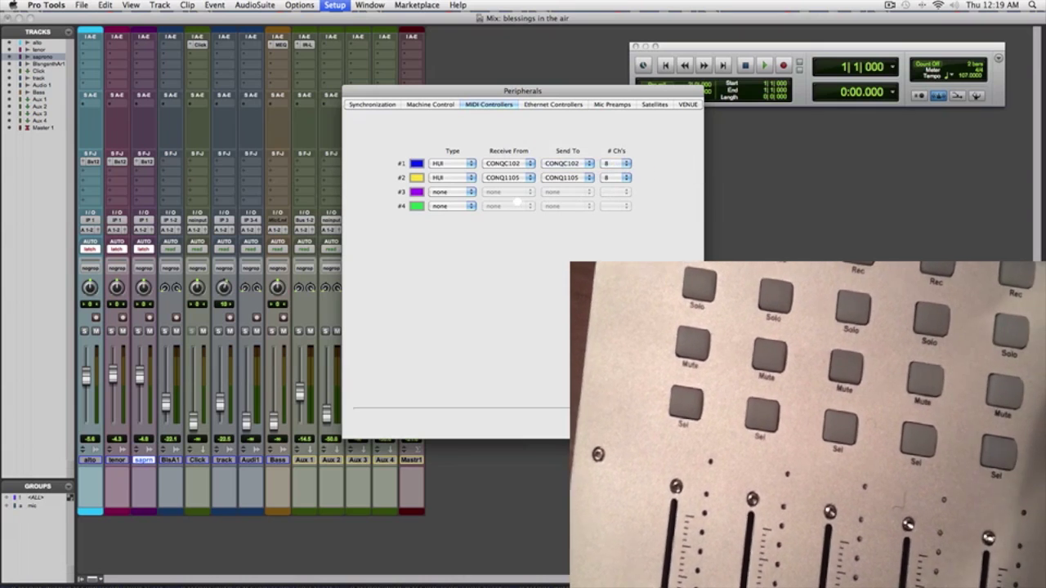
Keep controller #2 on HUI, route it to and from iCON QCON EX1, and close Peripherals
left_click(441, 178)
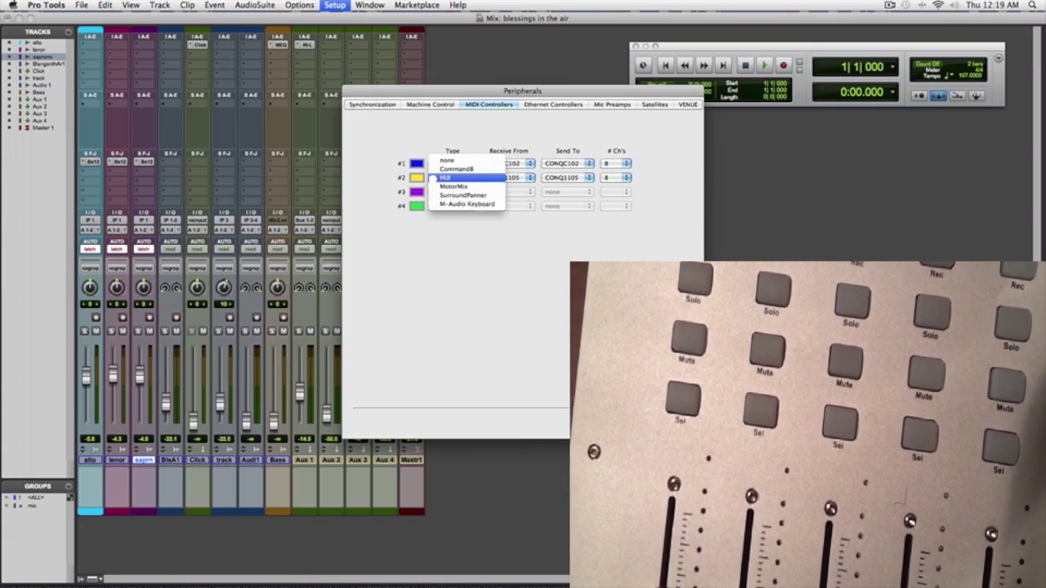
left_click(442, 178)
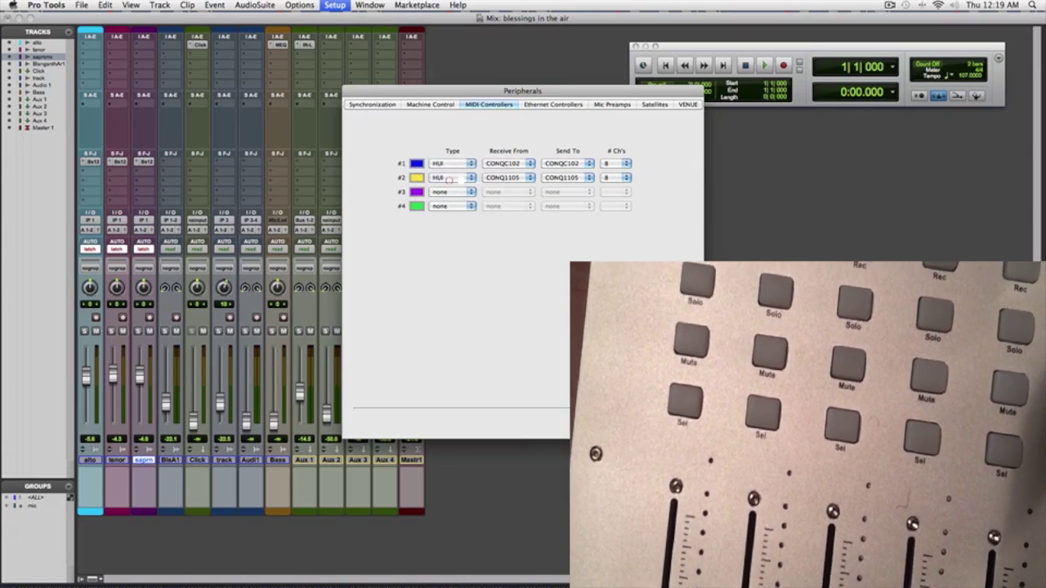
left_click(519, 178)
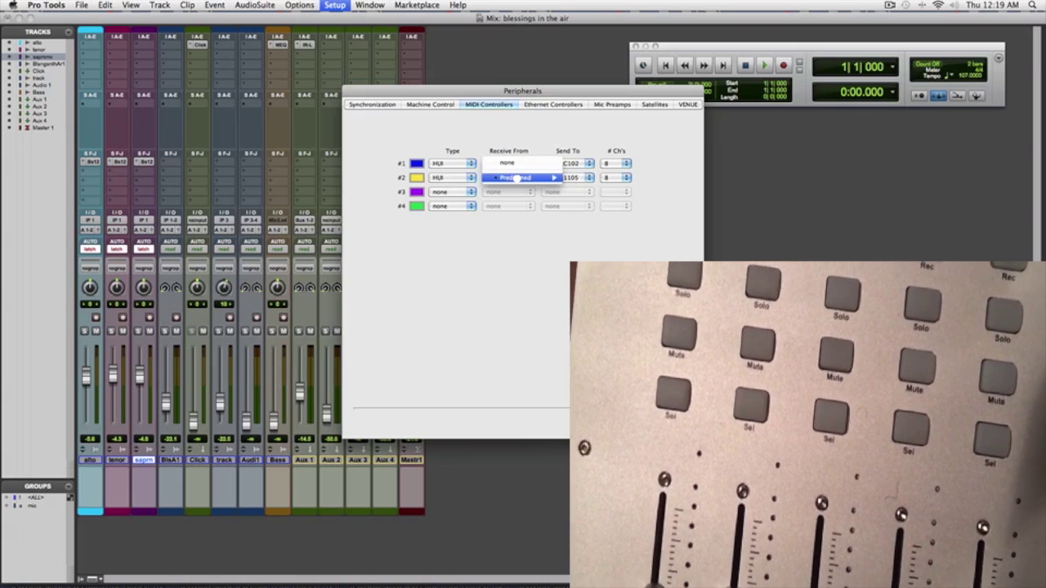
mouse_move(535, 178)
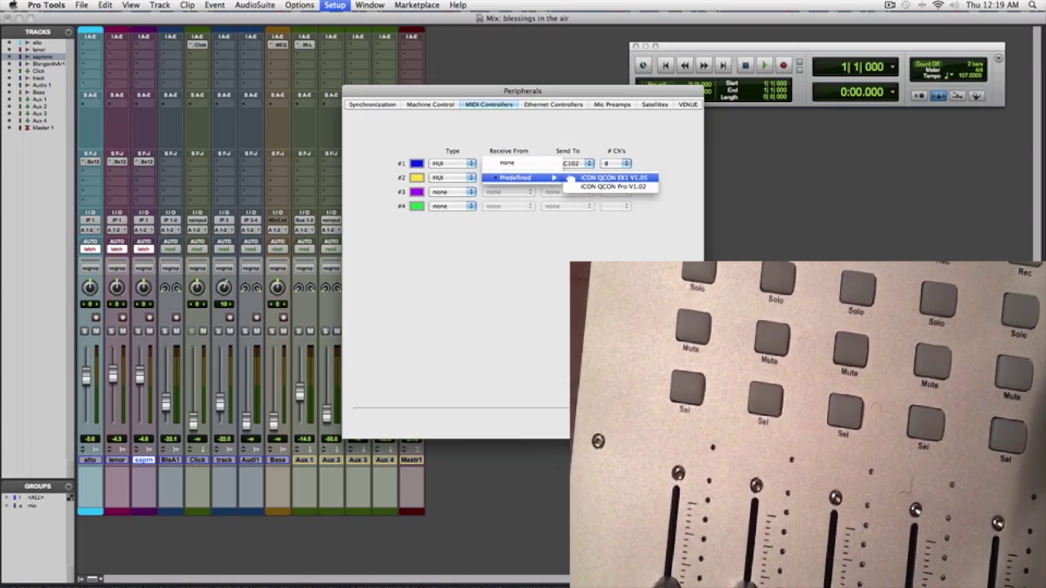
left_click(570, 178)
left_click(588, 177)
mouse_move(612, 178)
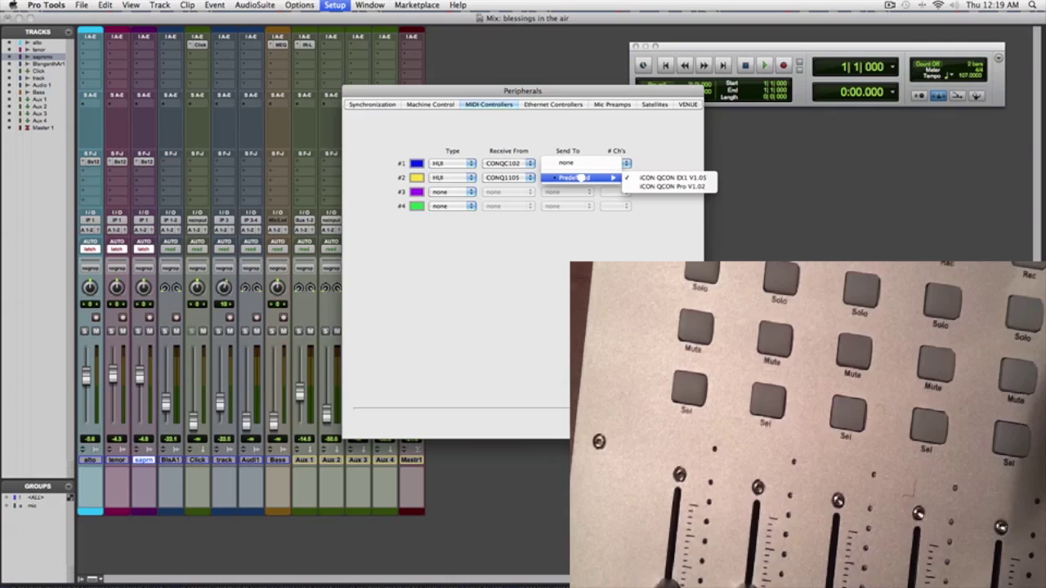
left_click(663, 177)
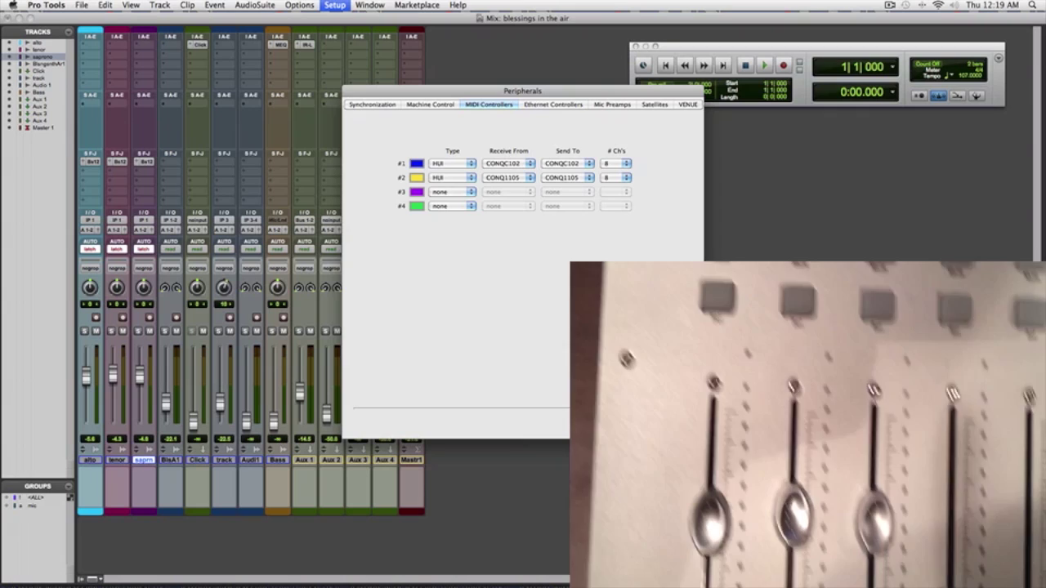
key("Return")
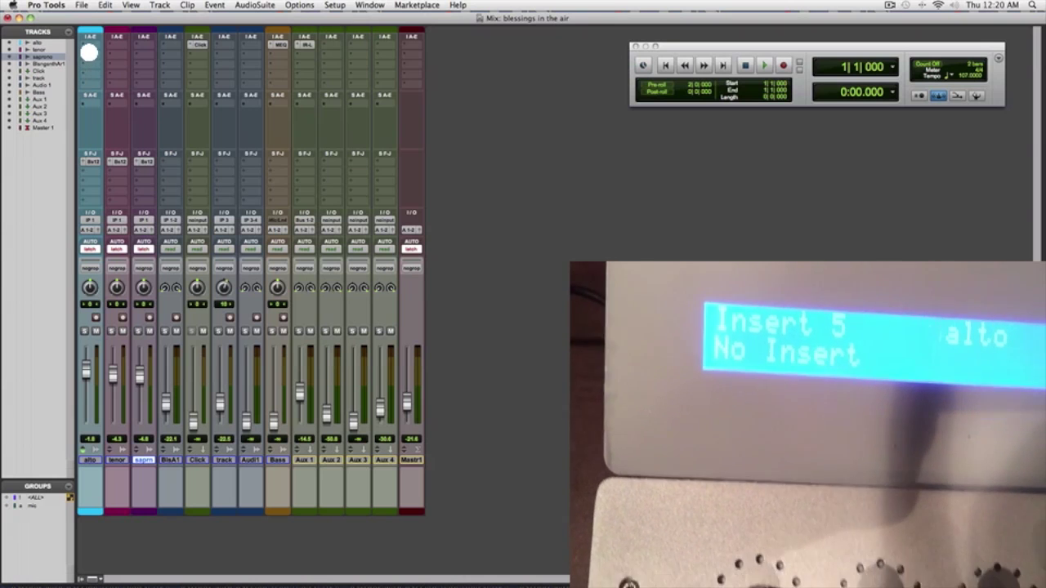
Insert EQ 3 4-Band on the alto track's first insert slot
left_click(87, 45)
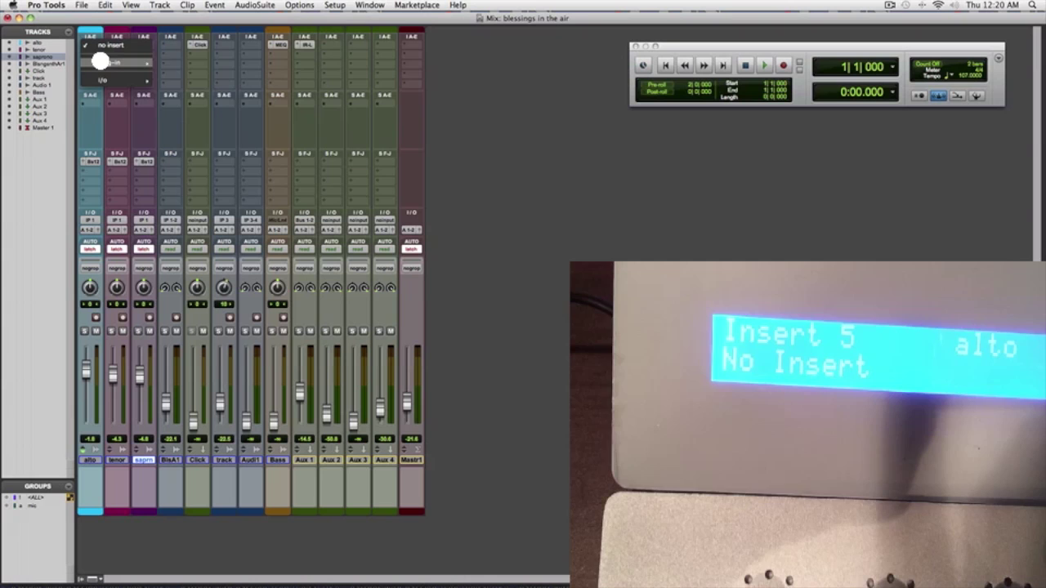
mouse_move(106, 63)
mouse_move(174, 63)
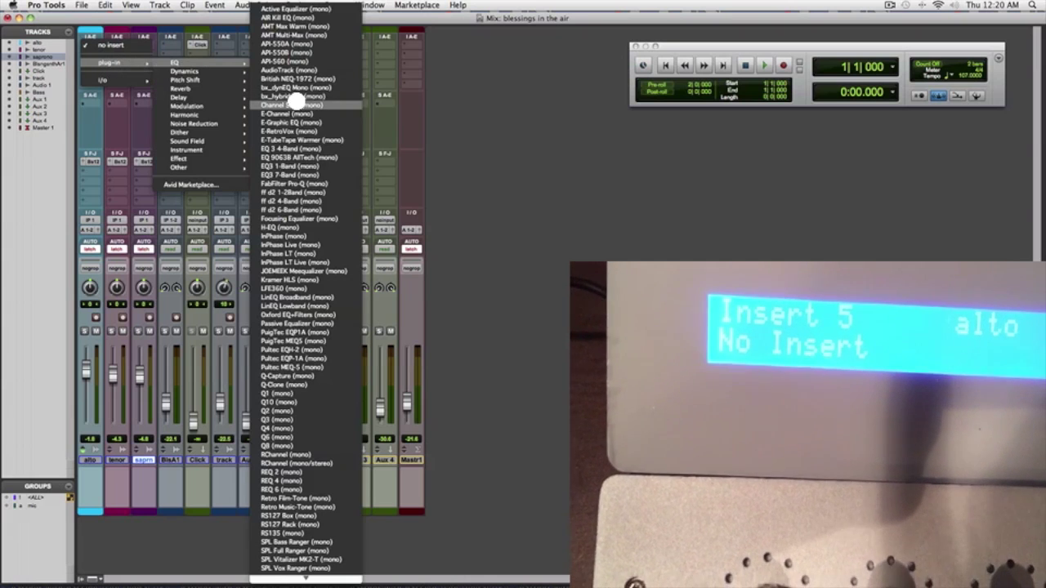
left_click(288, 149)
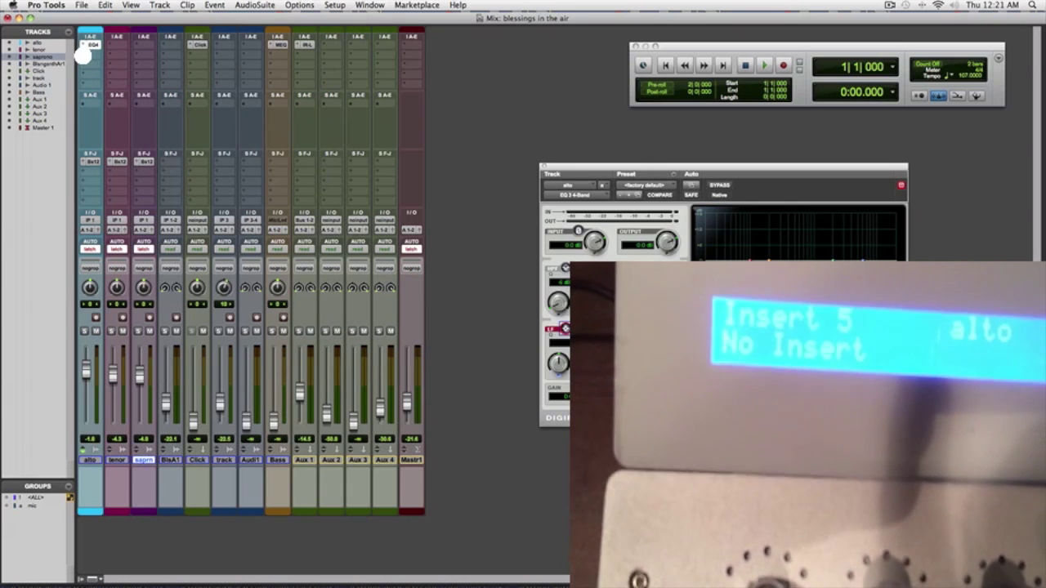
Insert AIR Reverb (mono) on alto's second slot and move its window left over the mixer
left_click(87, 52)
mouse_move(110, 72)
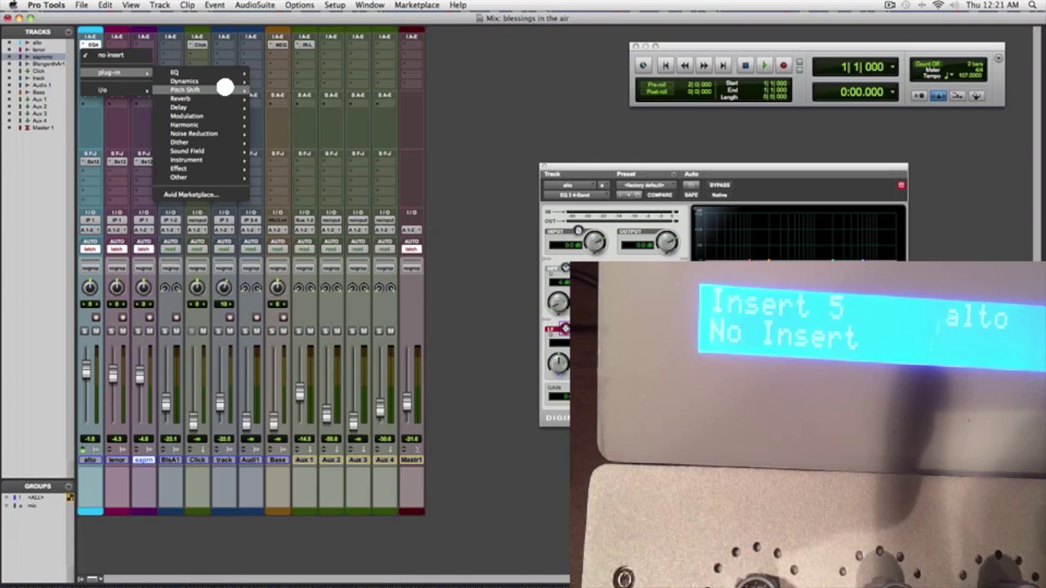
mouse_move(224, 98)
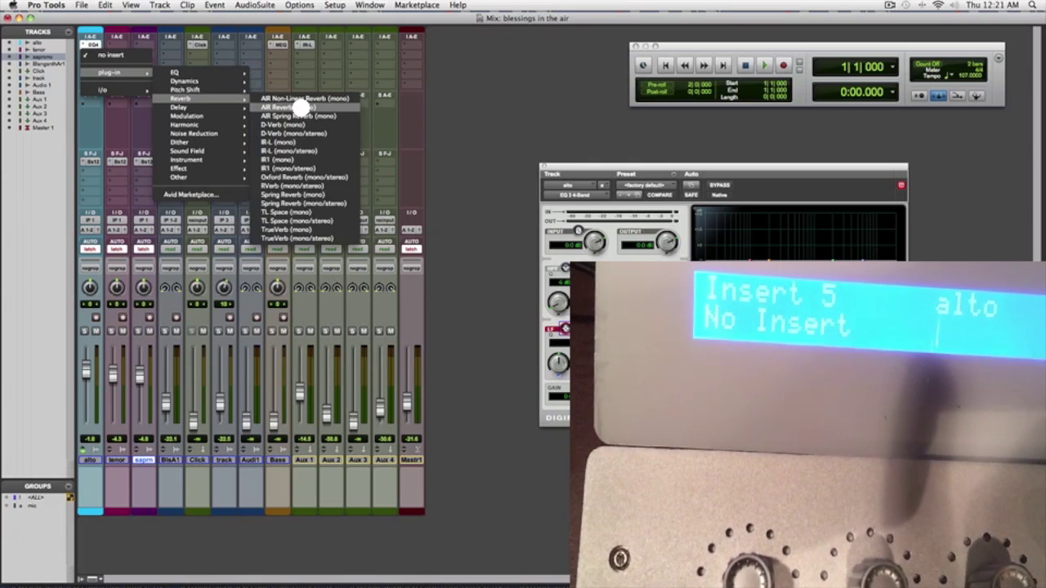
left_click(303, 107)
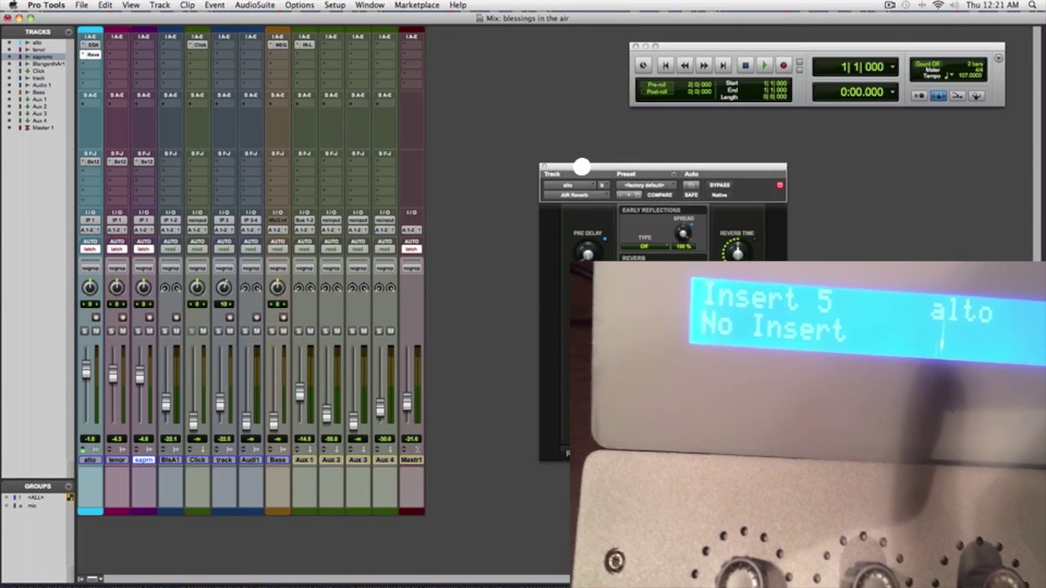
left_click_drag(581, 167, 253, 184)
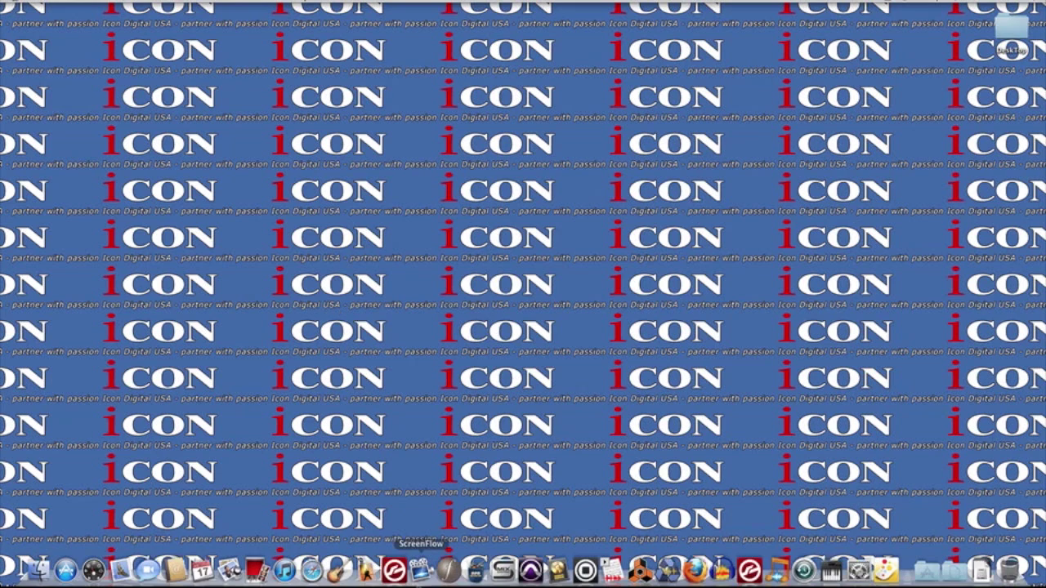
Launch Safari and load the pasted icondigitalusa.com website
left_click(311, 564)
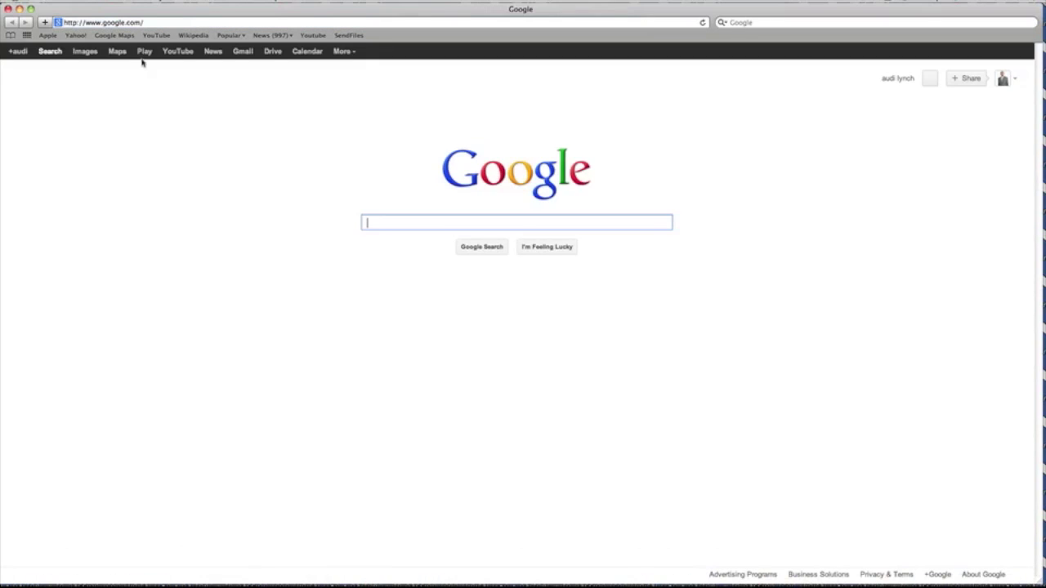
left_click(119, 22)
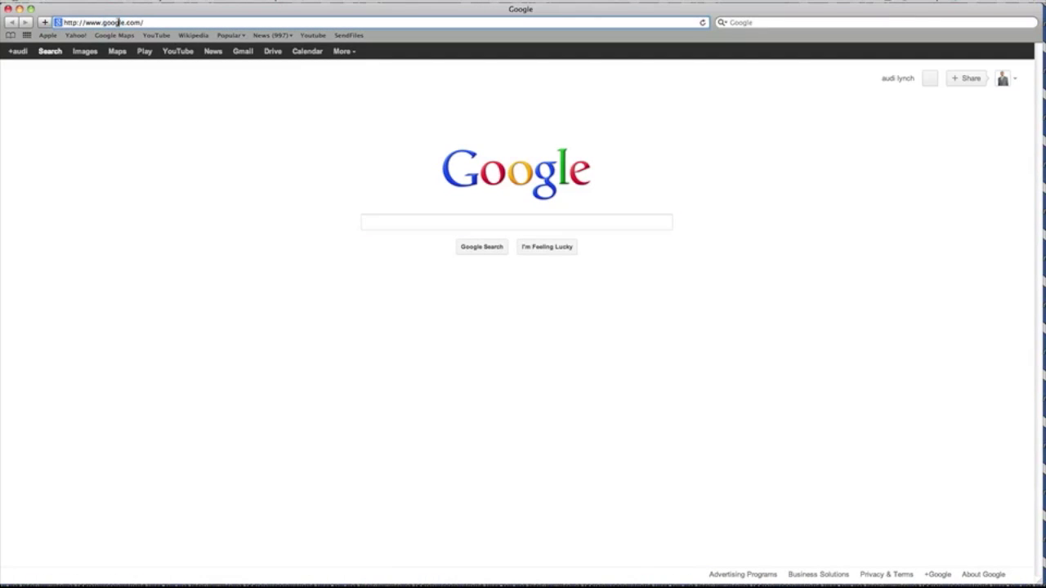
triple_click(118, 22)
type("http://www.icondigitalusa.com/")
key("Return")
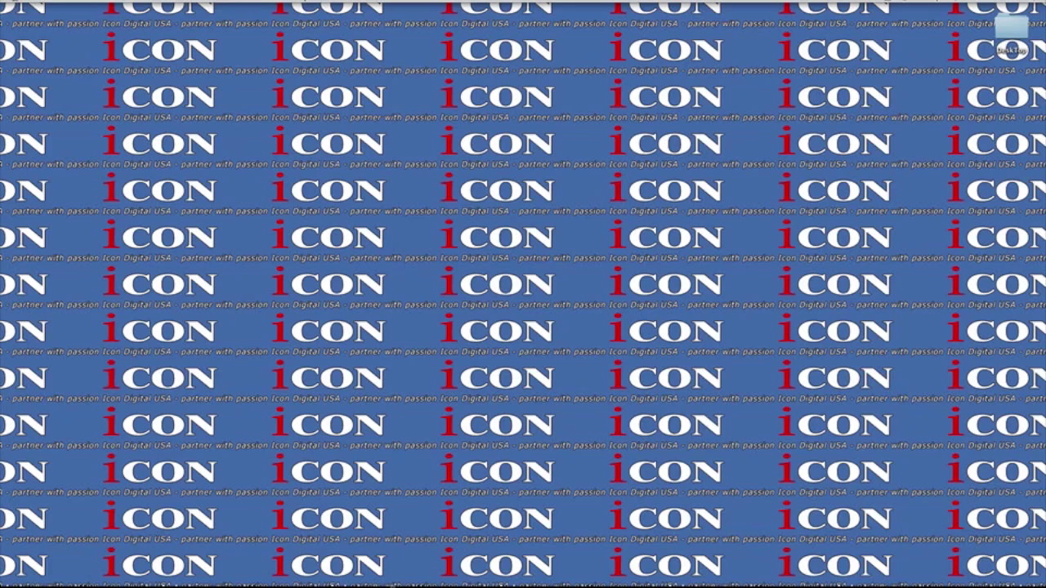
Reopen a Safari window and go to the IconDigitalUSA YouTube channel via the 'you' suggestion
mouse_move(392, 572)
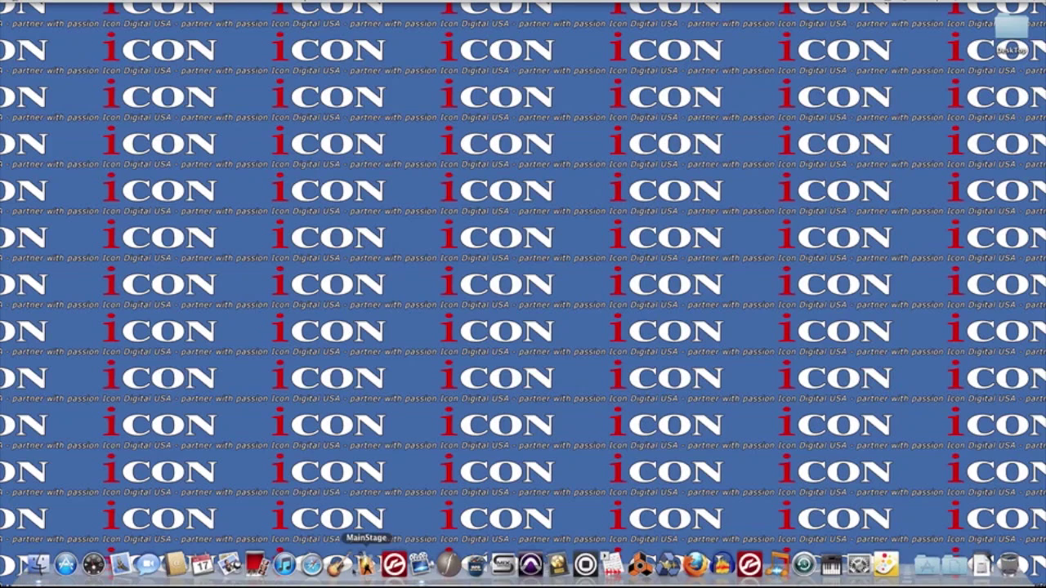
left_click(312, 572)
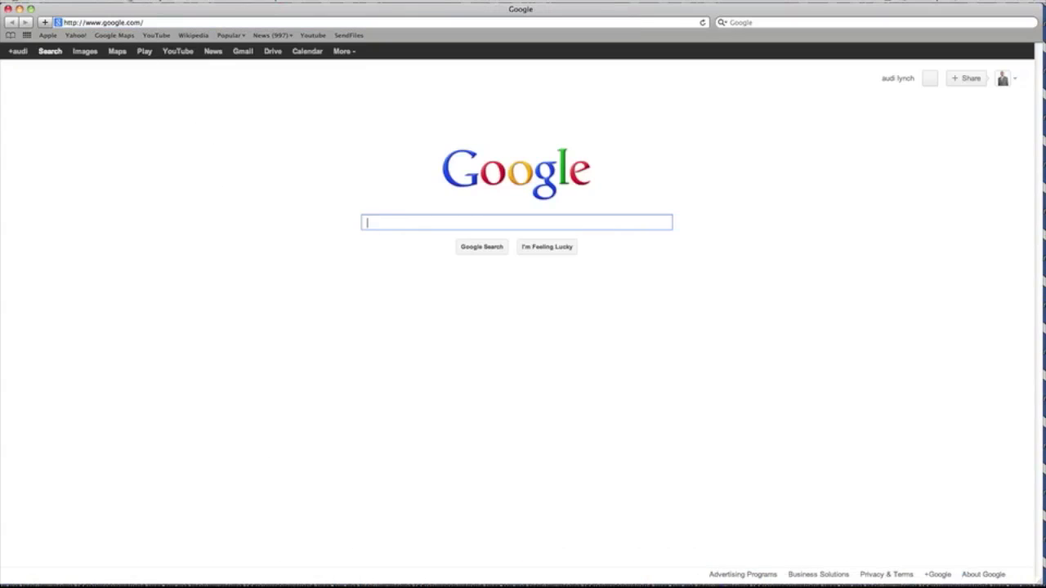
left_click(129, 22)
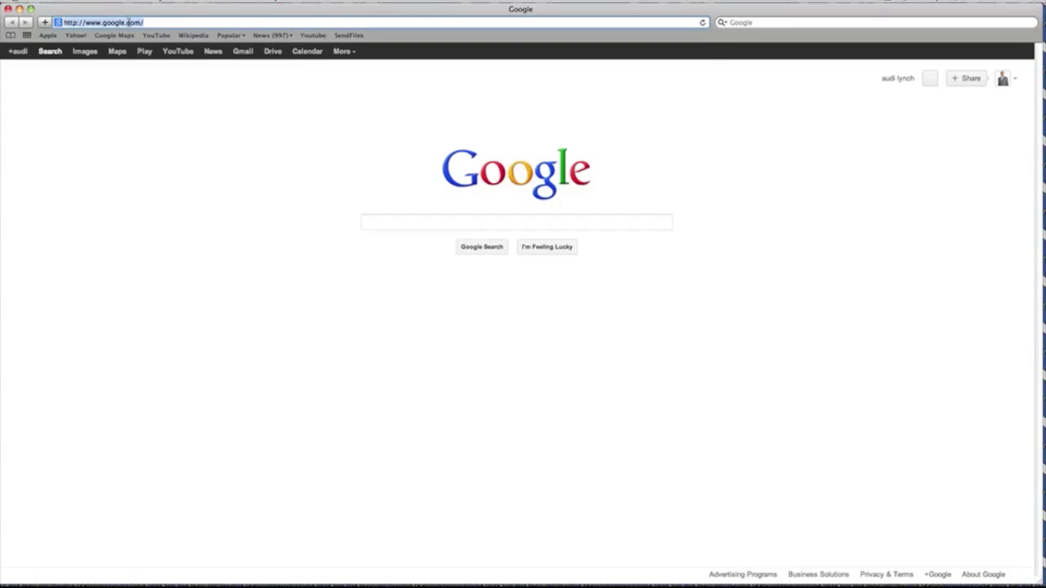
type("you")
key("Down")
key("Return")
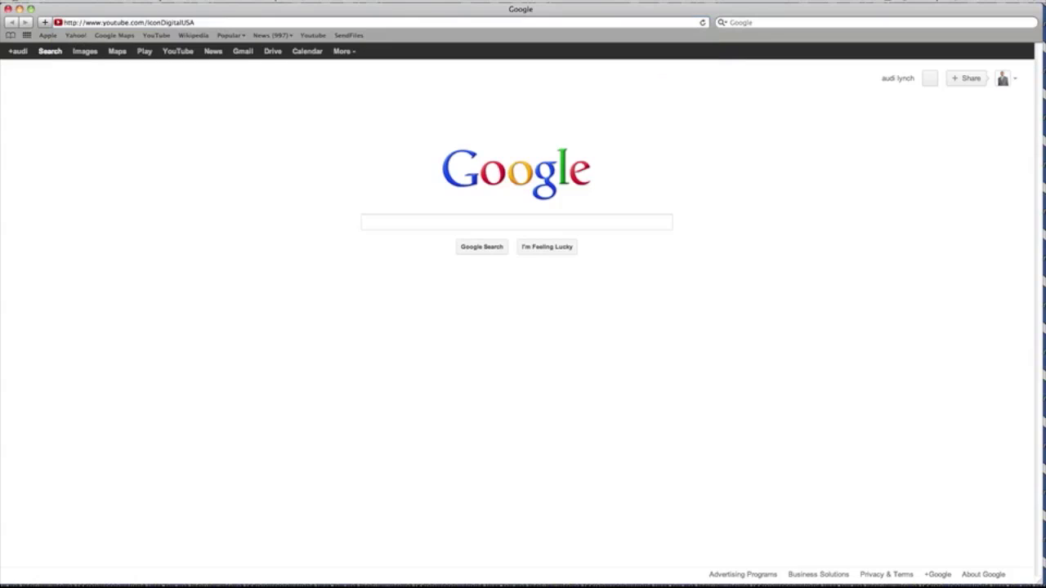